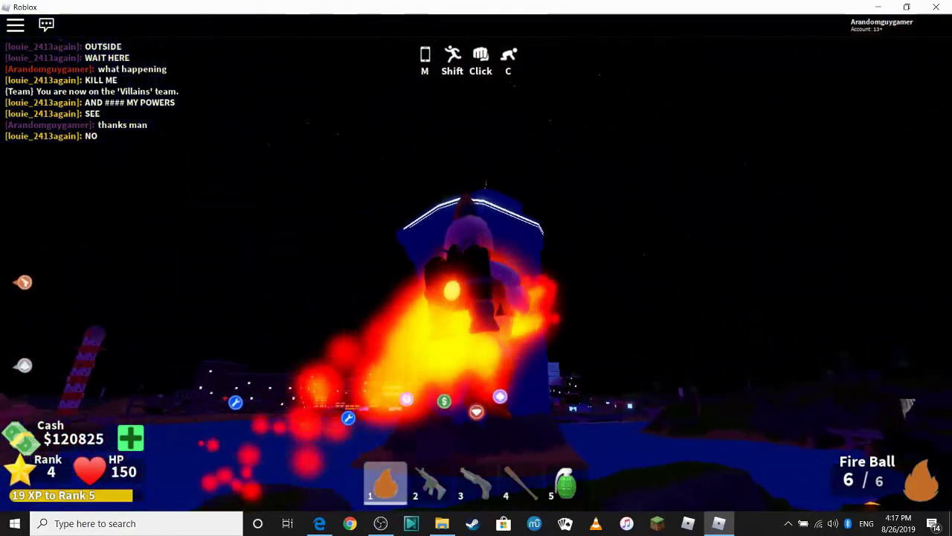
Launch two fireballs at the building.
click(477, 268)
click(476, 257)
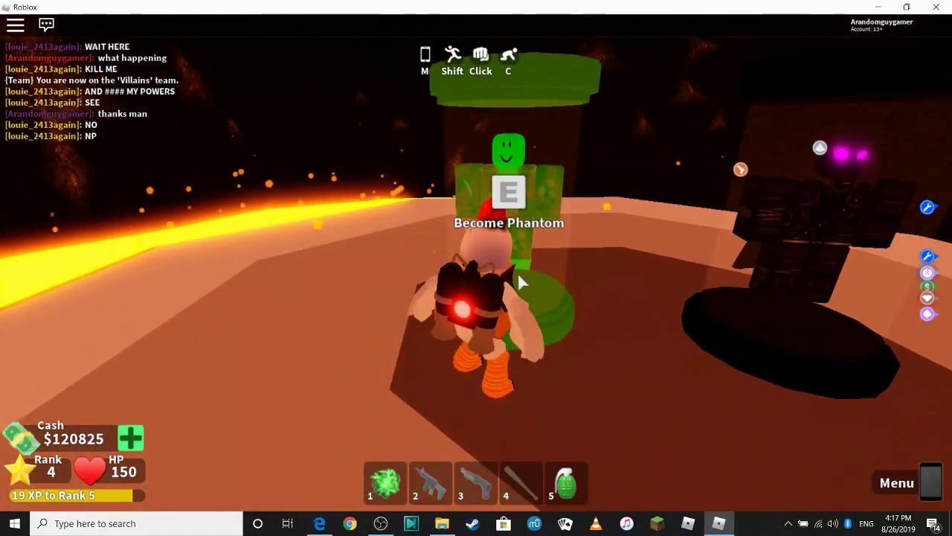
Become Phantom at the green statue and fire two Phantom power shots.
key(e)
click(521, 281)
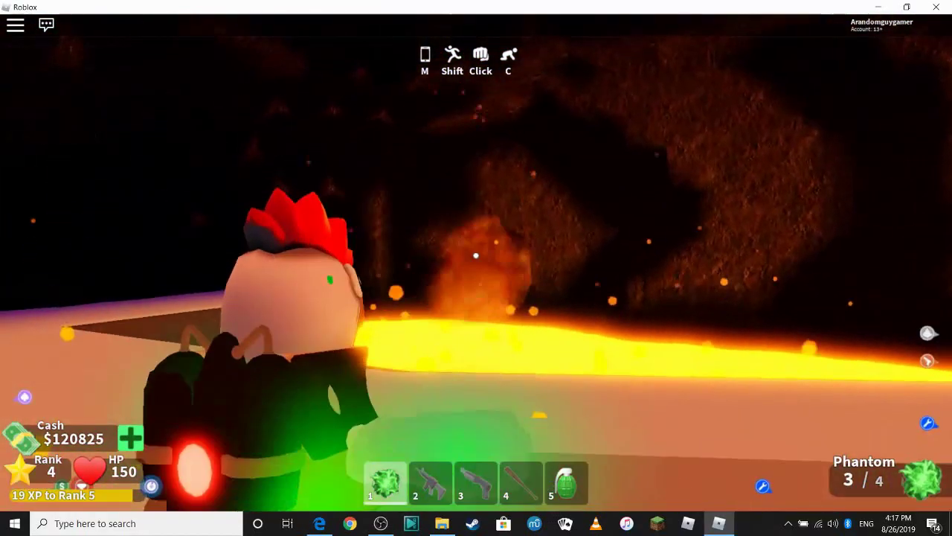
click(476, 256)
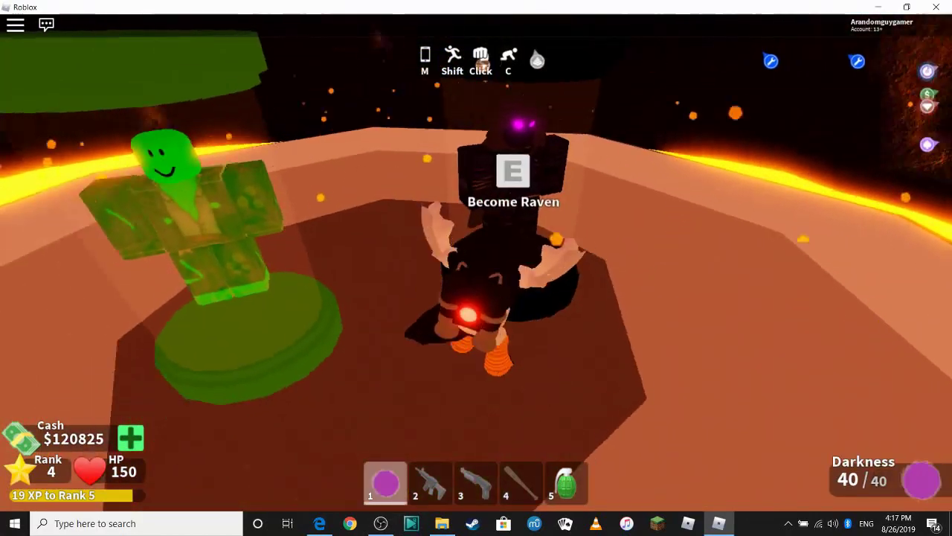
Become Raven, fire Darkness, then dash along the lava path out of the base.
key(e)
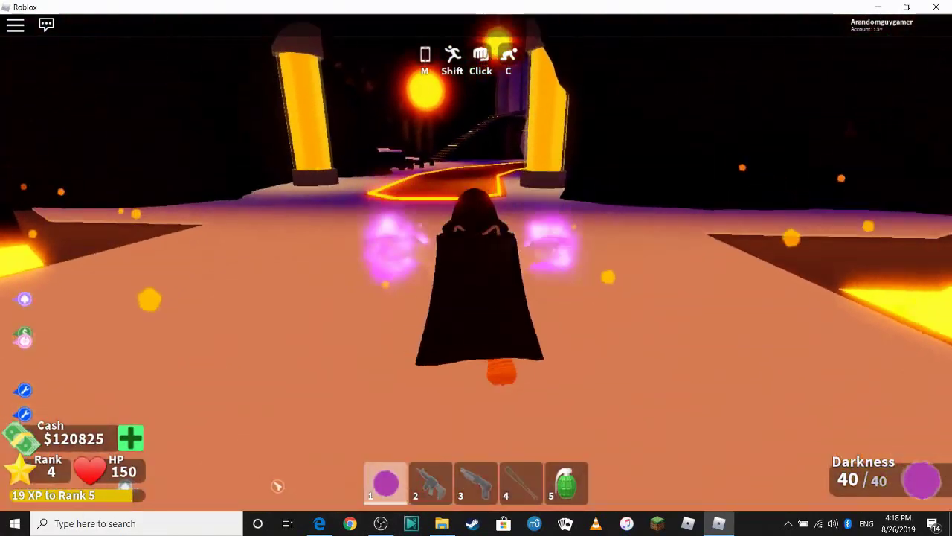
click(476, 256)
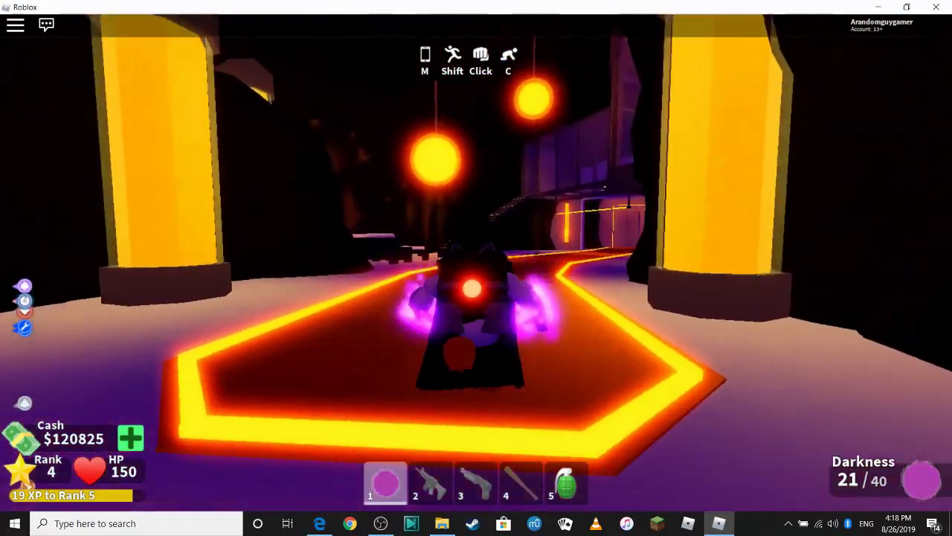
key(w)
key(c)
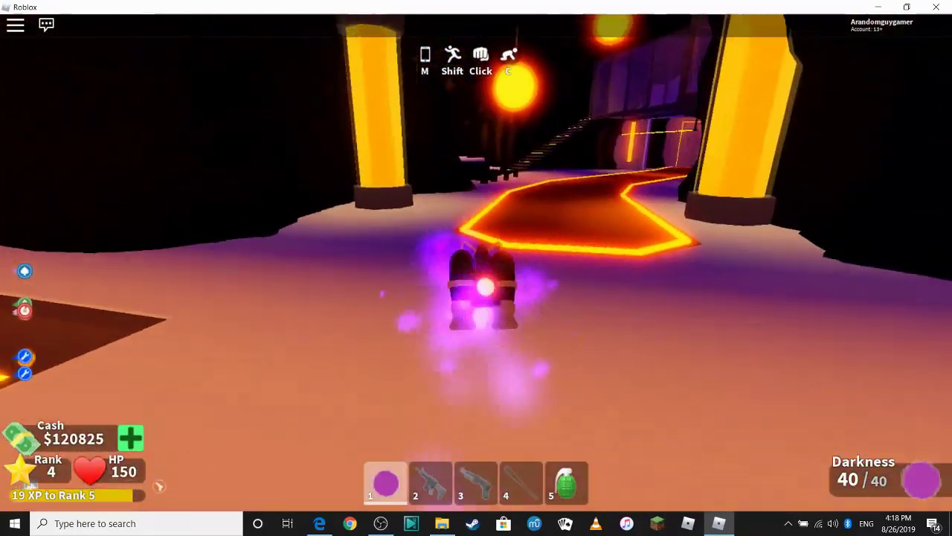
key(w)
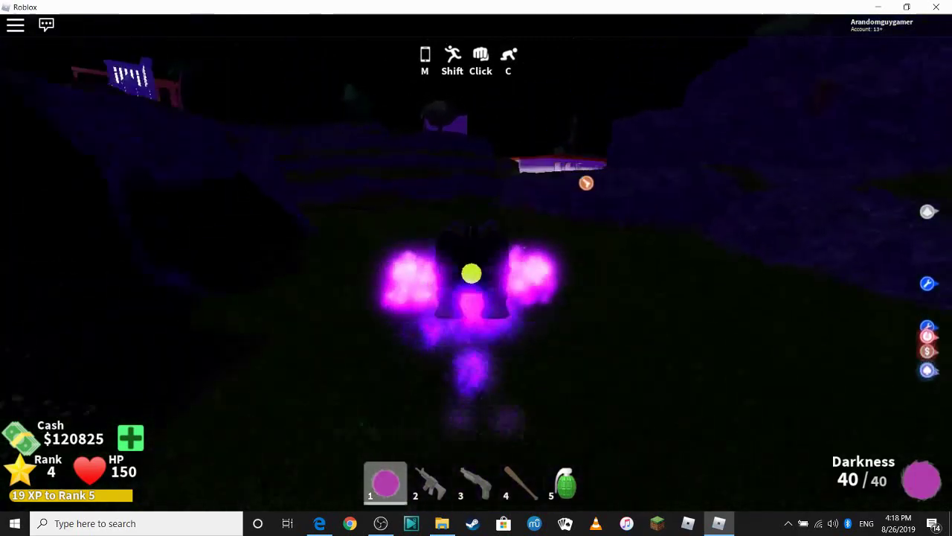
Fire darkness blasts, then walk along the nighttime road past the train station.
click(476, 268)
drag(476, 255, 476, 256)
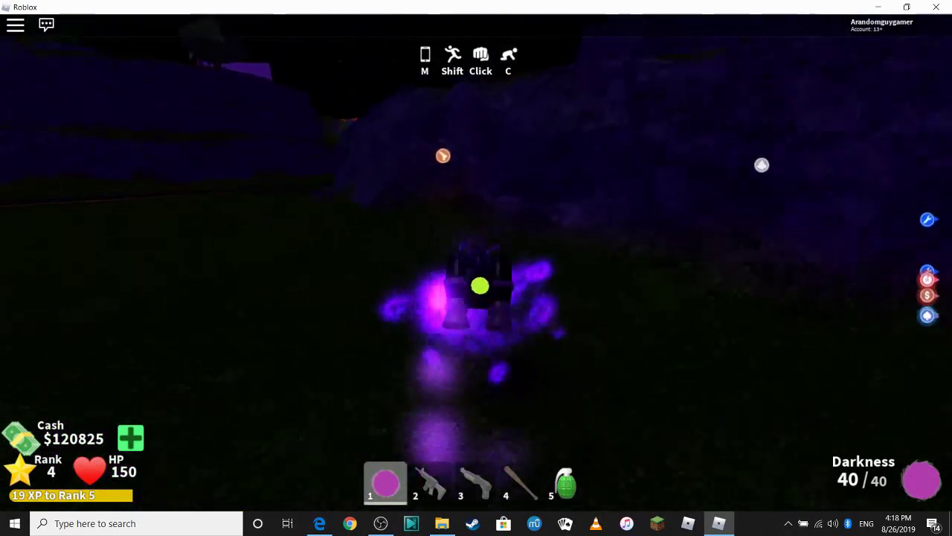
key(w)
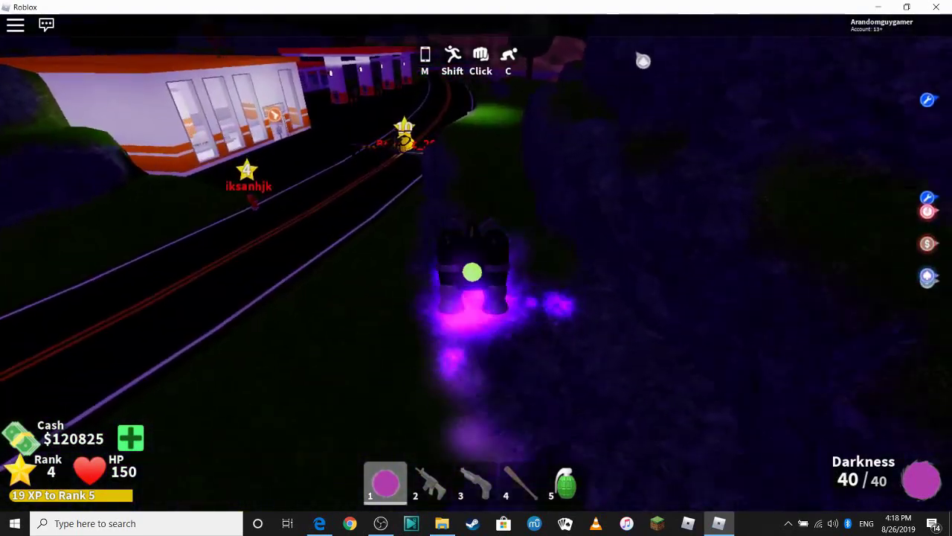
key(w)
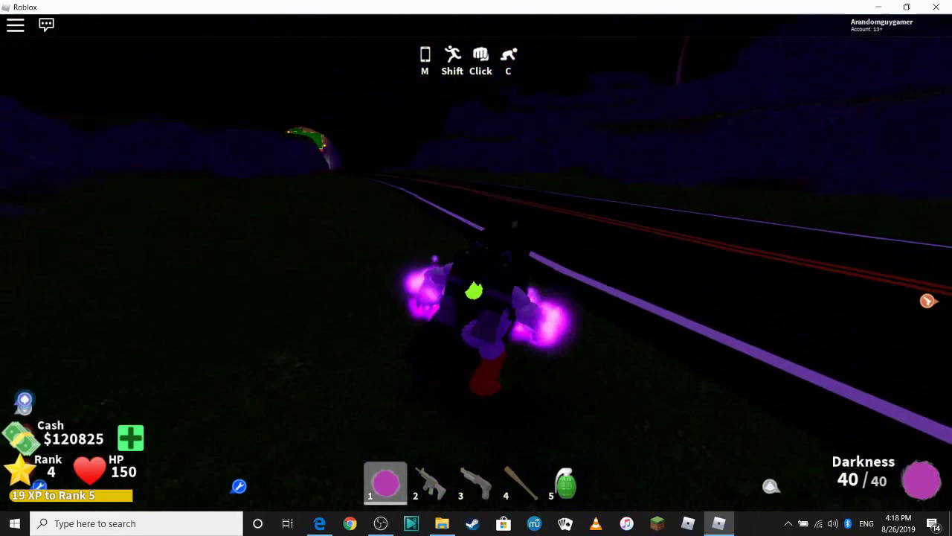
key(w)
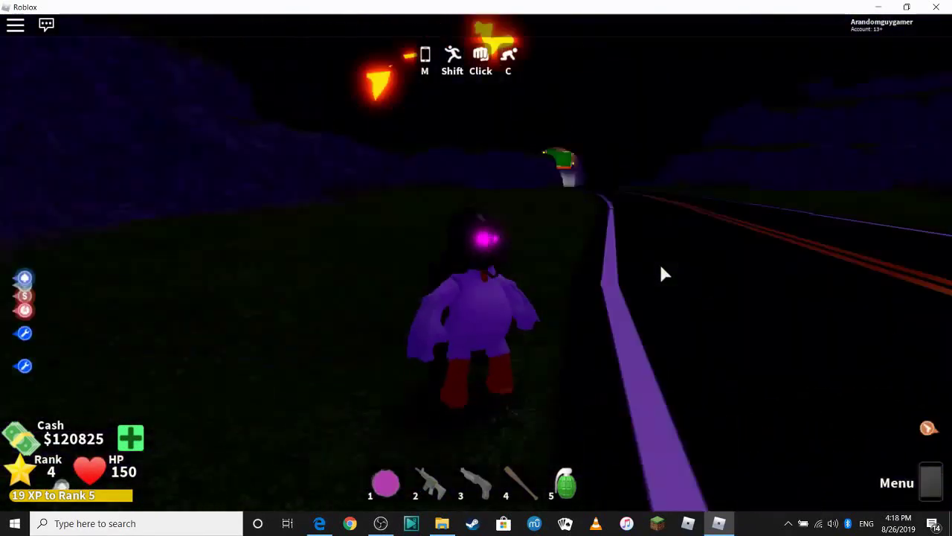